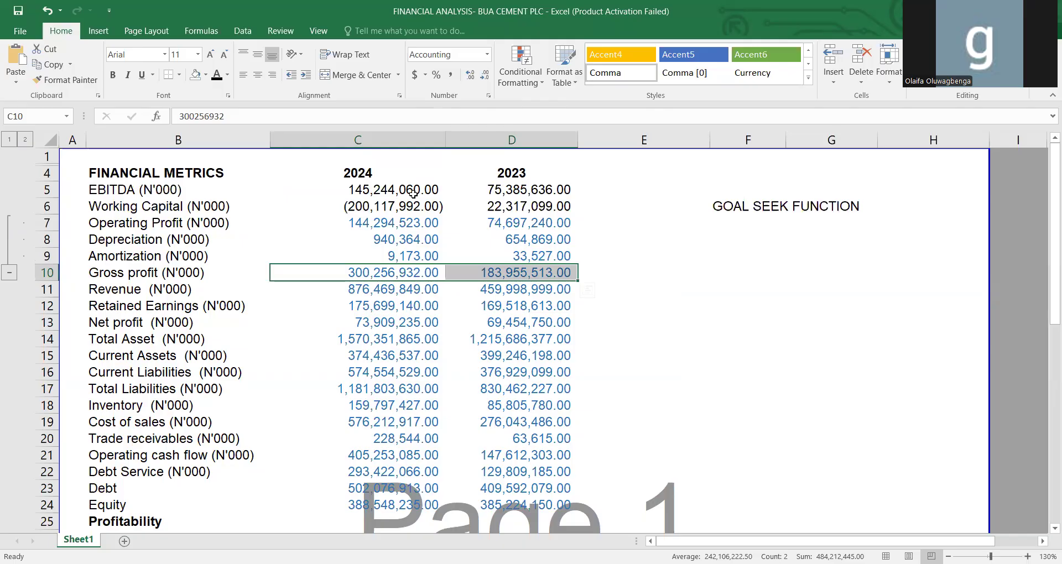
Fill the FINANCIAL METRICS heading cell B4 with light blue.
left_click(153, 174)
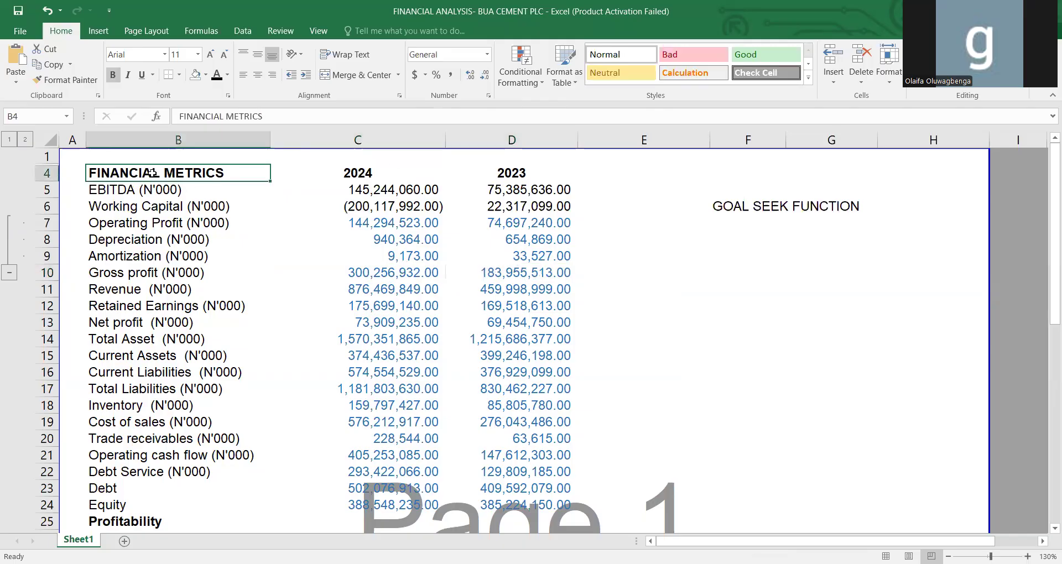
left_click(205, 75)
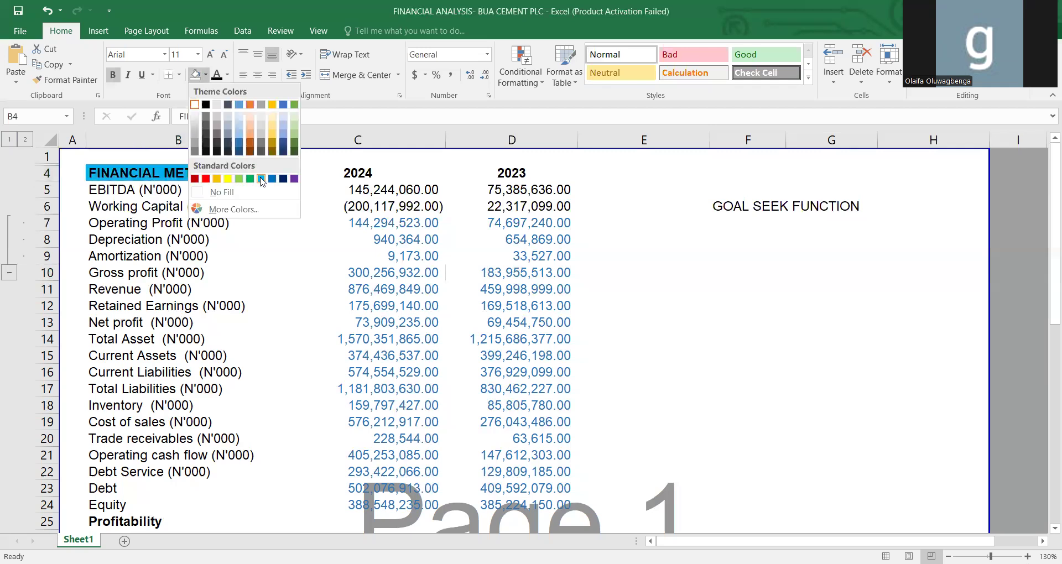
left_click(239, 117)
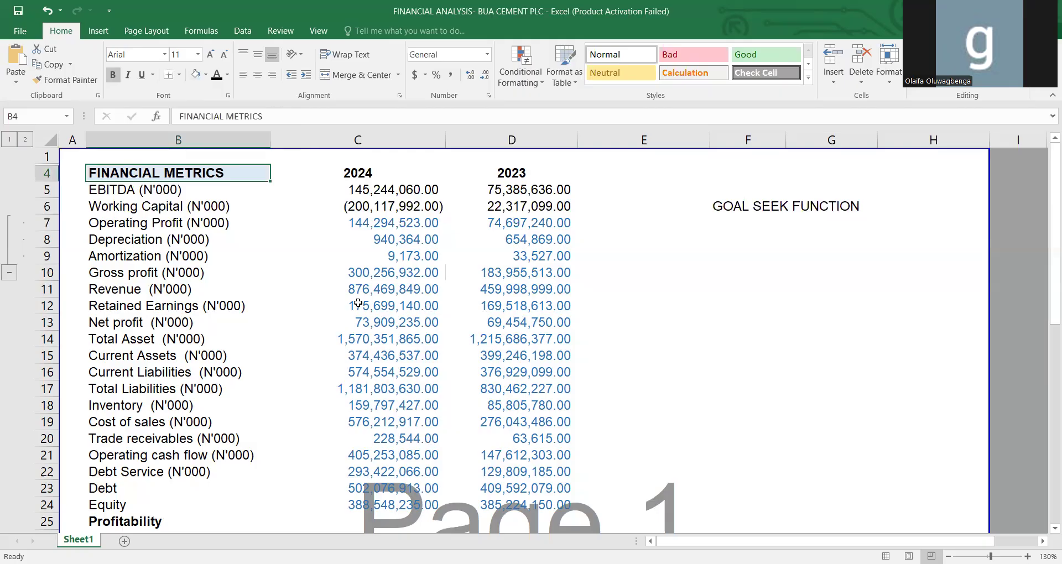
Examine the gross profit margin row and its formulas for 2024 and 2023 in the Profitability section.
key("Down")
key("Down")
key("Down")
key("Down")
key("Down")
key("Down")
key("Down")
key("Down")
key("Down")
key("Down")
key("Down")
key("Down")
key("Down")
key("Down")
key("Down")
key("Down")
key("Down")
key("Down")
key("Down")
key("Down")
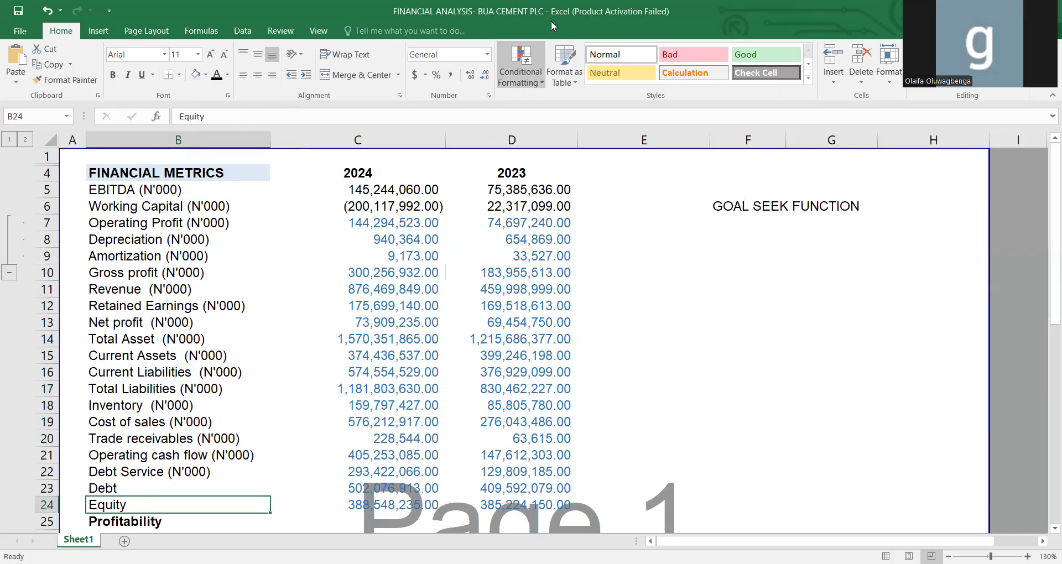
key("Down")
key("Down")
key("Down")
key("Down")
key("Down")
key("Down")
key("Up")
key("Up")
key("Up")
key("Up")
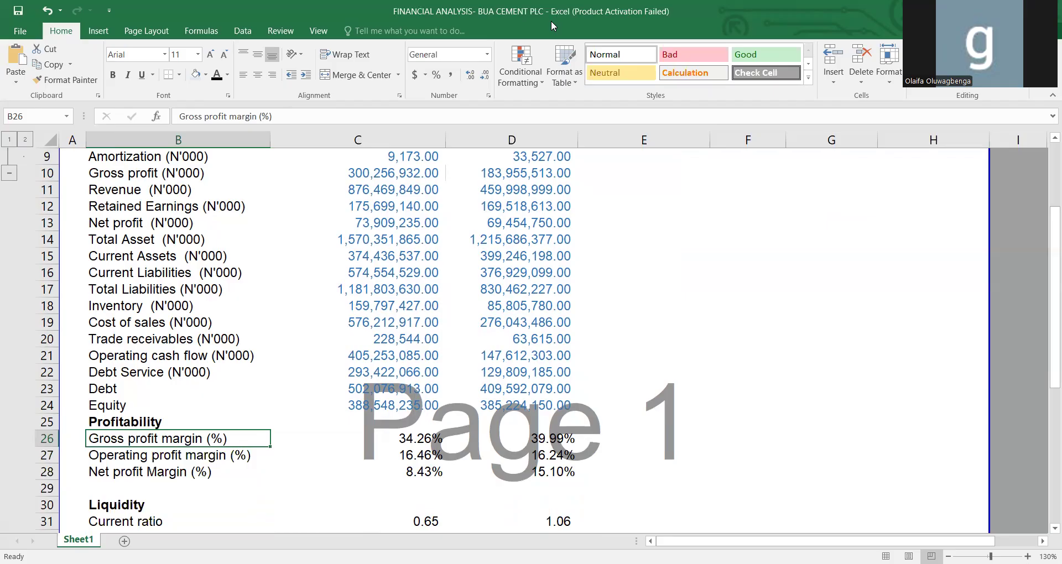
key("Right")
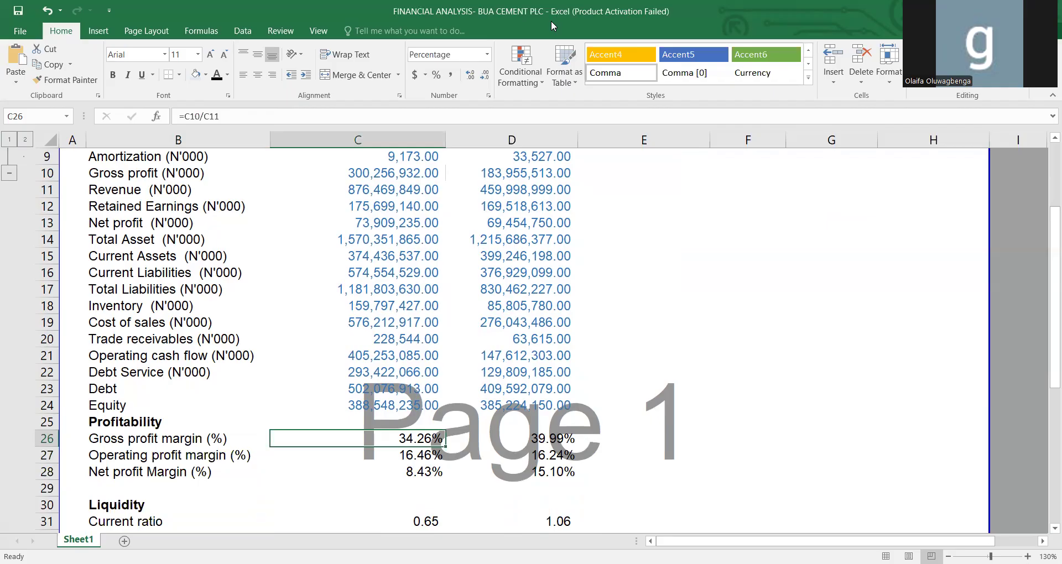
key("Right")
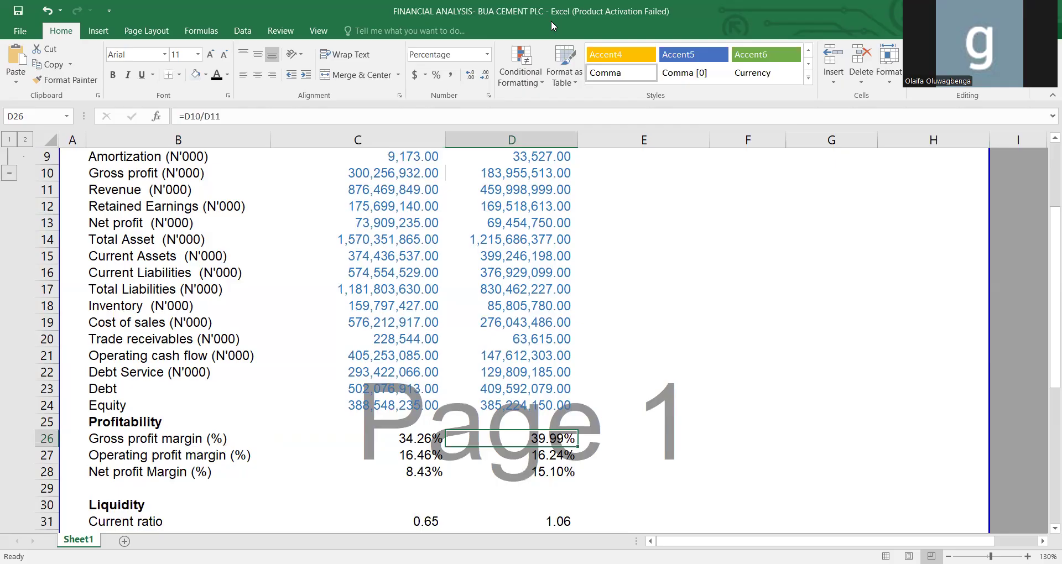
key("Left")
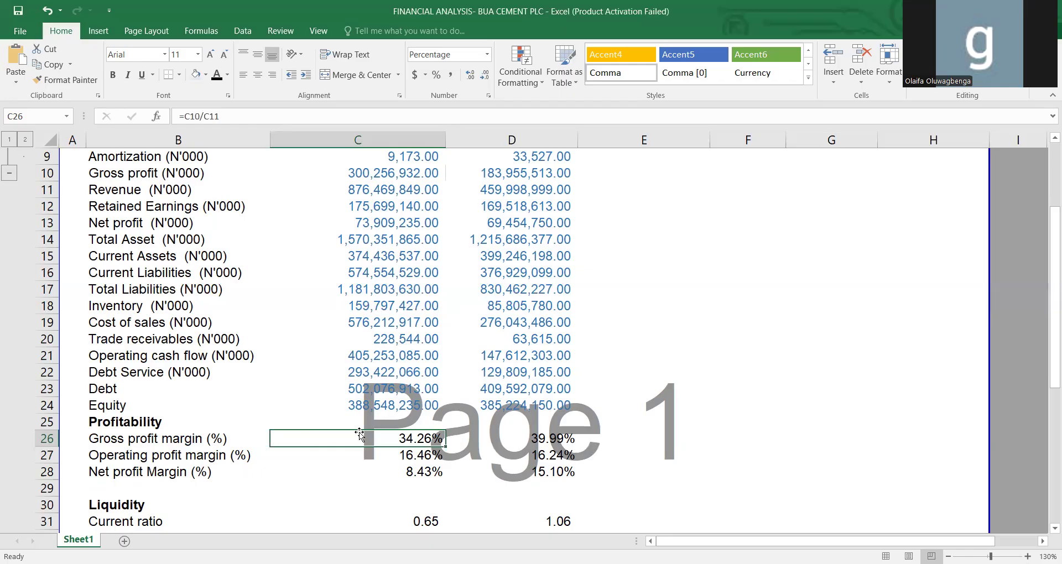
left_click(199, 440)
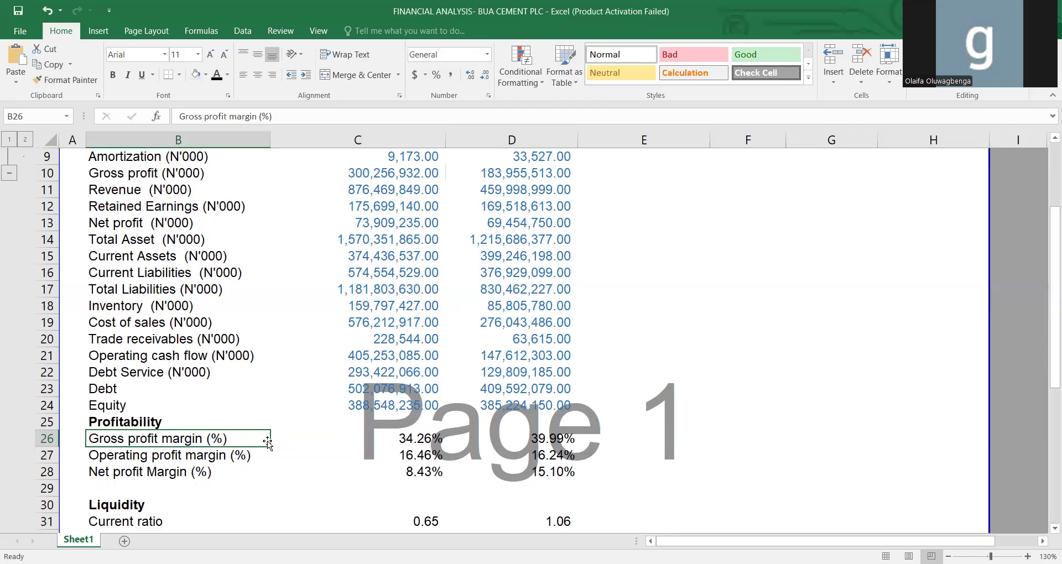
left_click(430, 440)
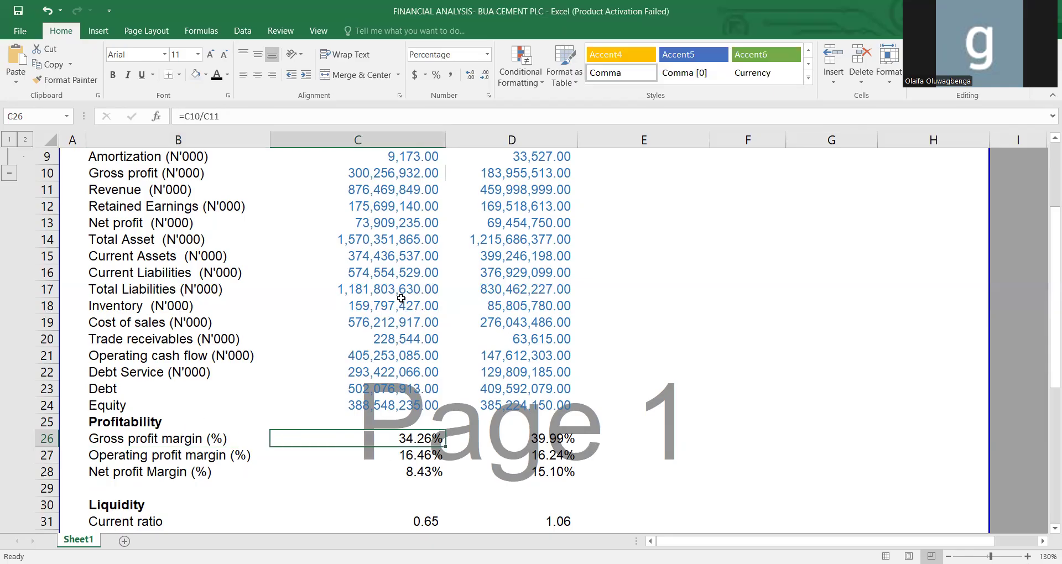
Highlight the 2024 gross profit and revenue cells, C10:C11, in yellow.
left_click_drag(380, 169, 379, 185)
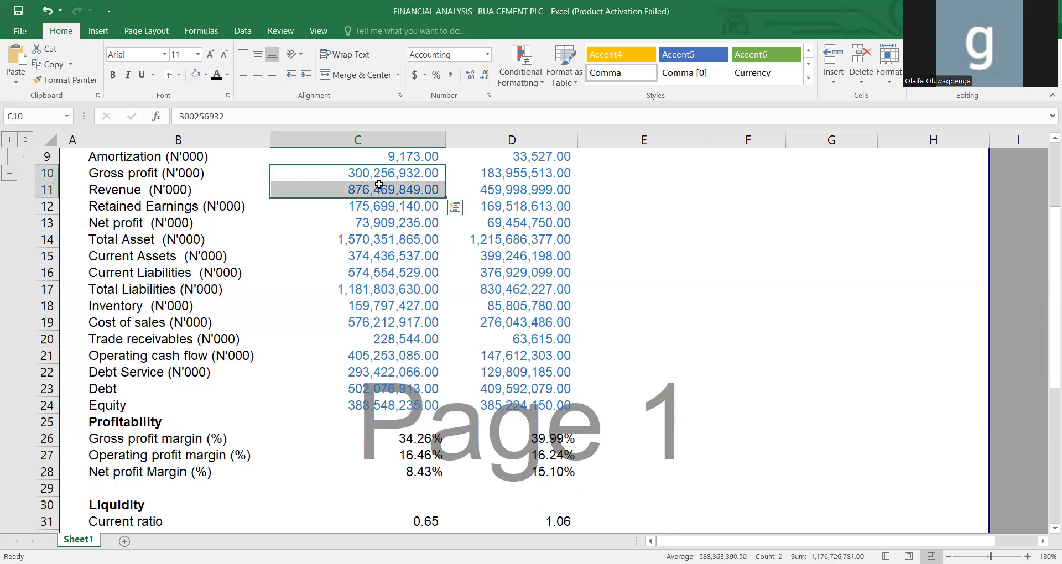
left_click(205, 75)
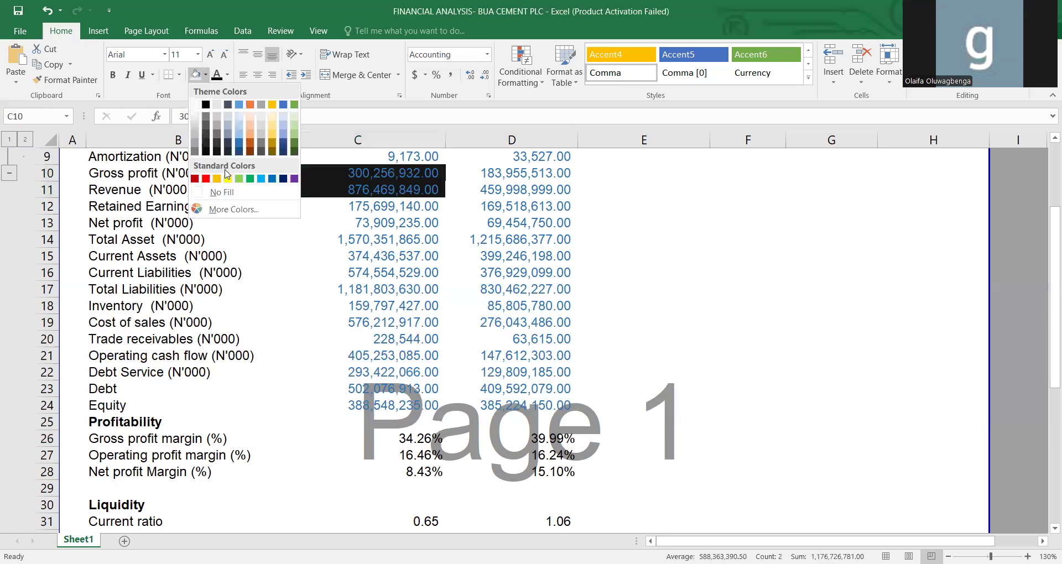
left_click(228, 179)
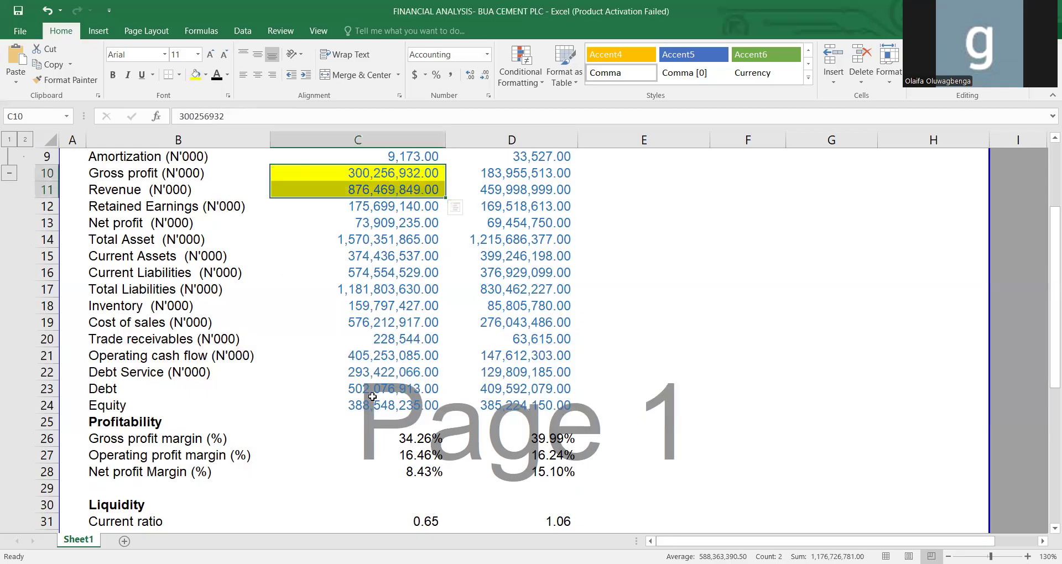
Run Goal Seek to set the 2024 gross profit margin in C26 to 40 by changing revenue in C11.
left_click(404, 438)
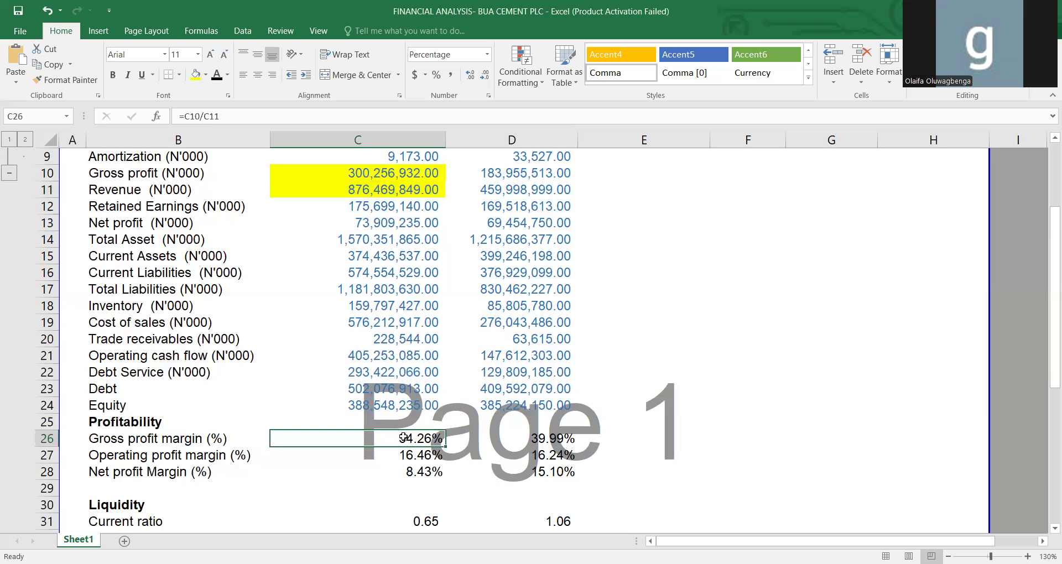
left_click(243, 31)
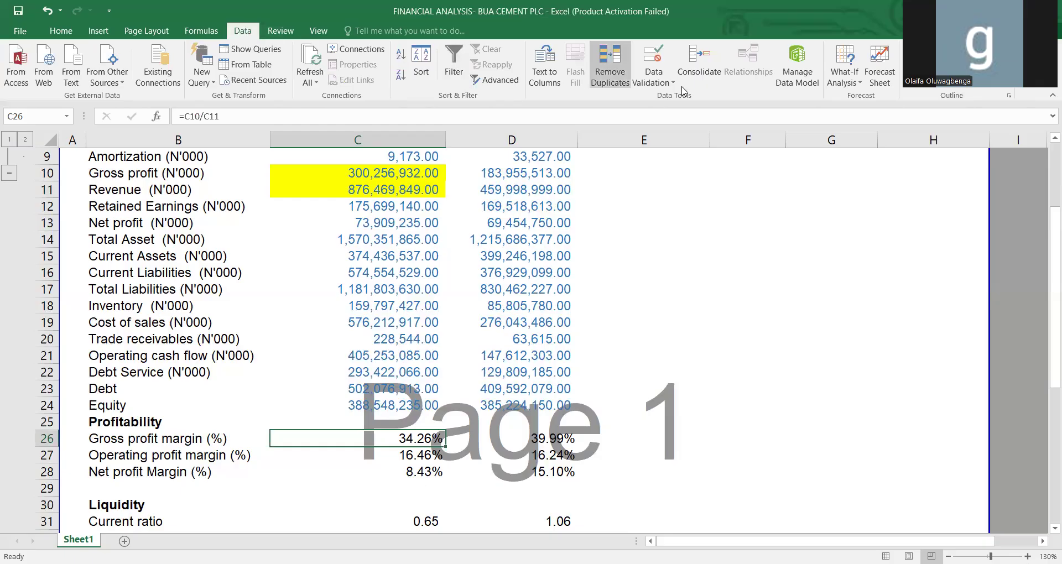
left_click(843, 83)
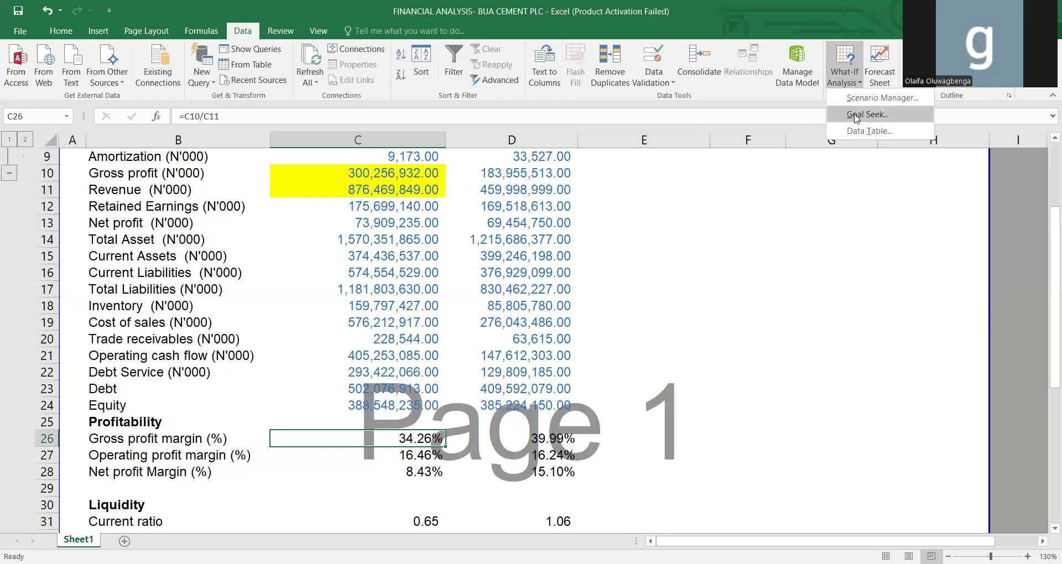
left_click(857, 115)
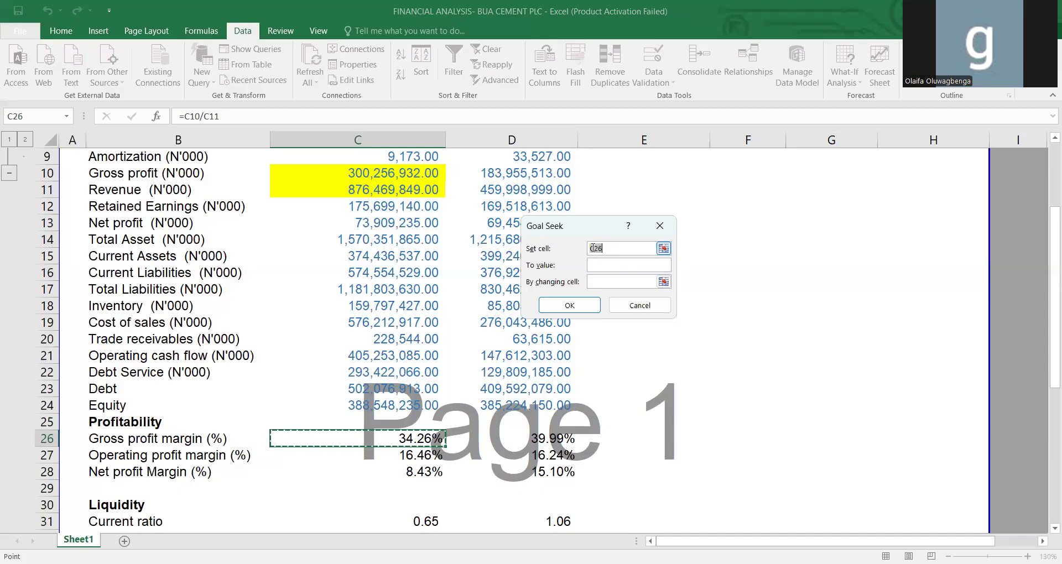
left_click(607, 264)
type("40")
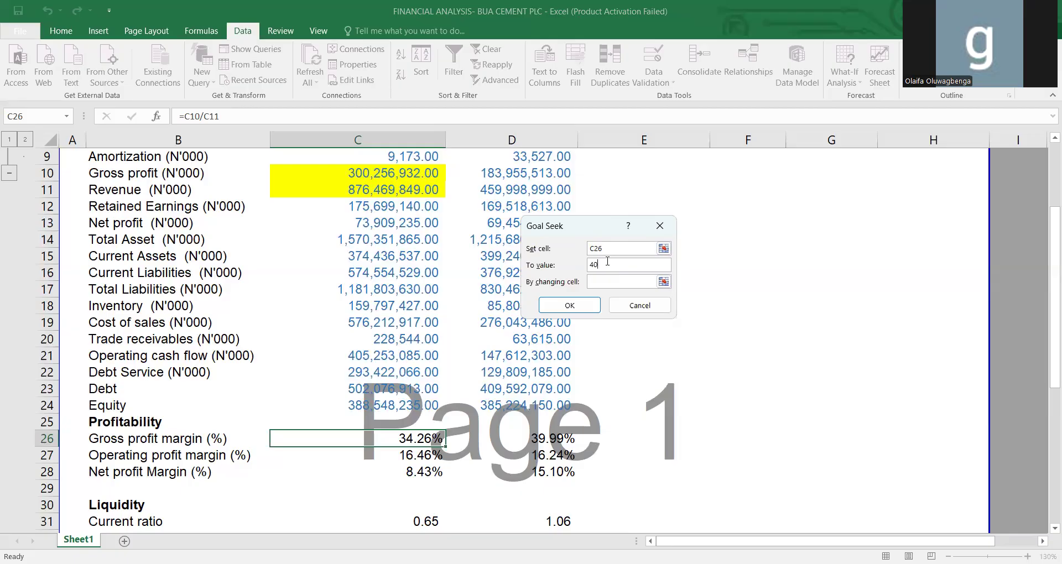
left_click(602, 281)
left_click(375, 187)
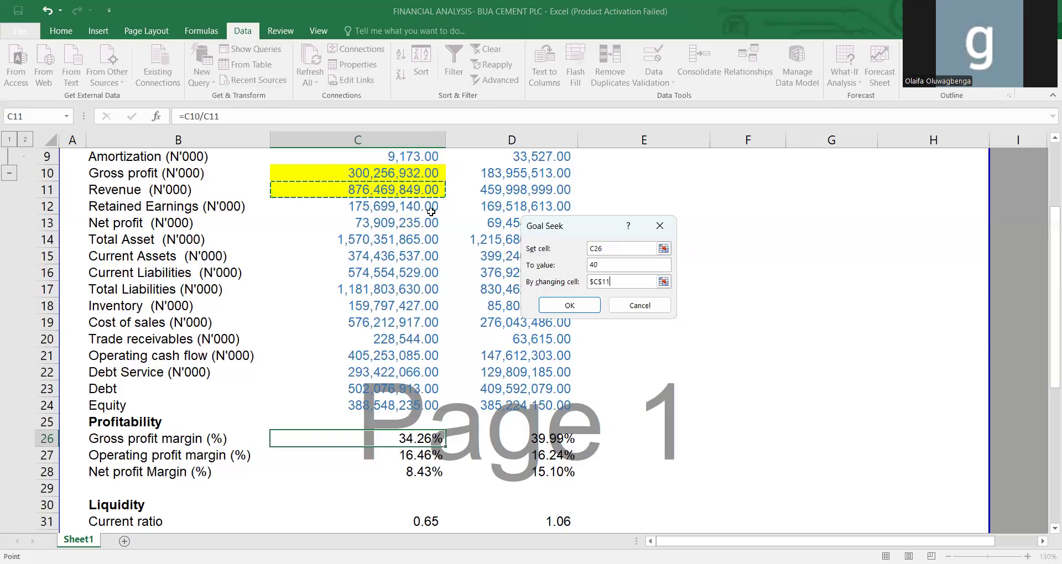
left_click(571, 310)
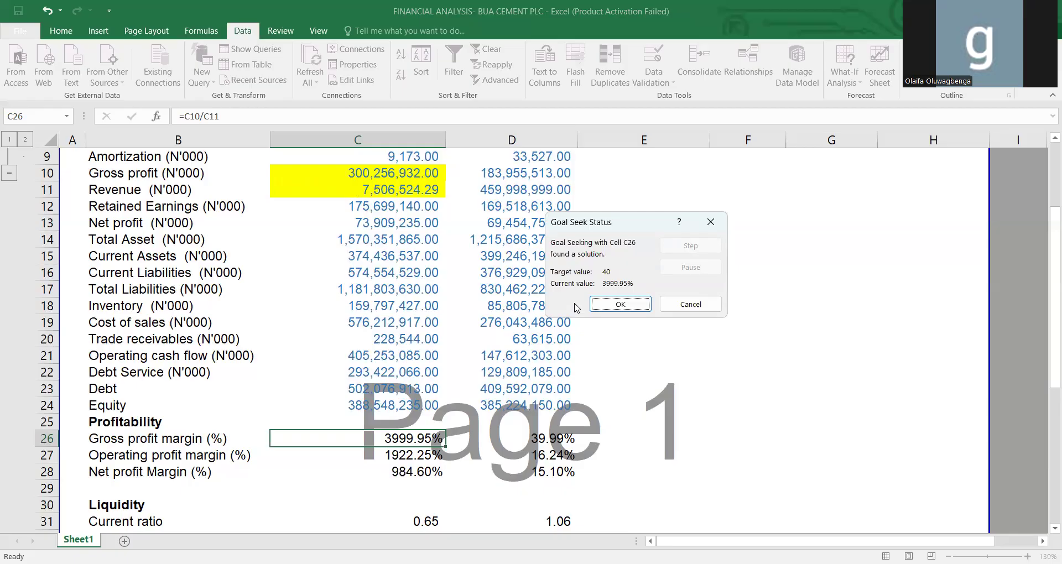
left_click(622, 303)
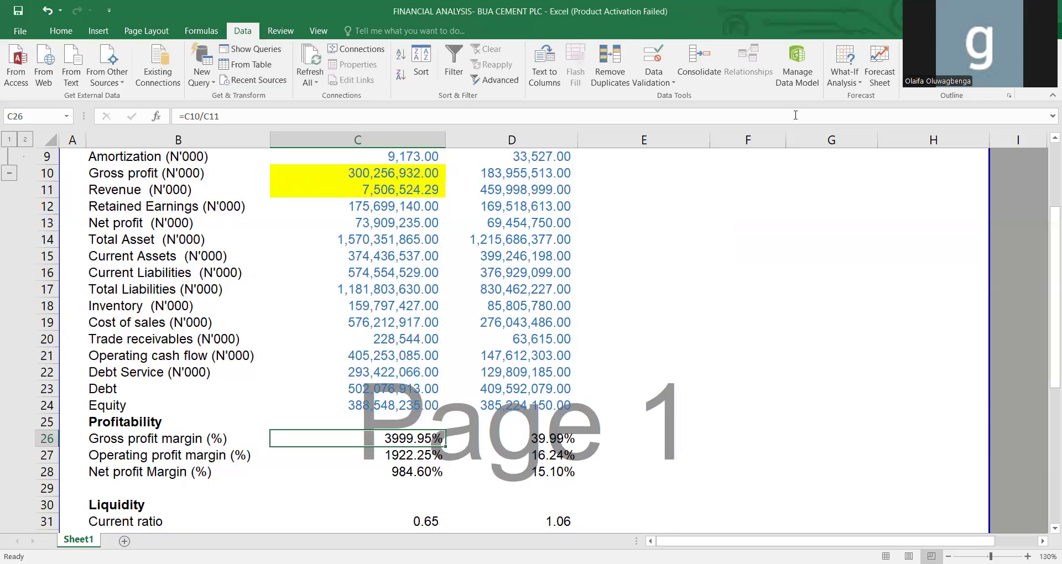
Run Goal Seek again to set C26 to 40% by changing the 2024 revenue in C11.
left_click(841, 83)
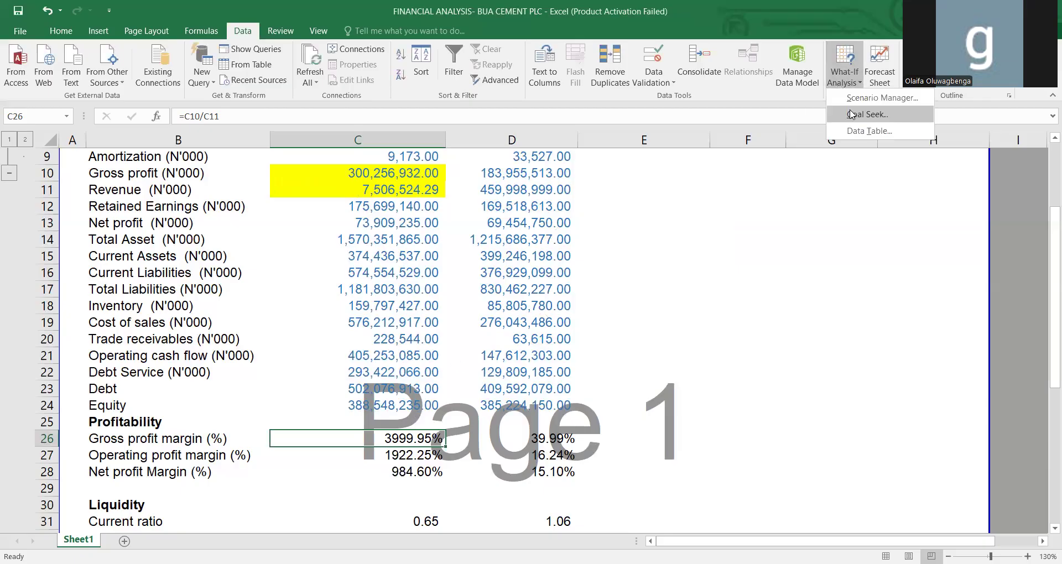
left_click(851, 114)
left_click(638, 264)
type("40")
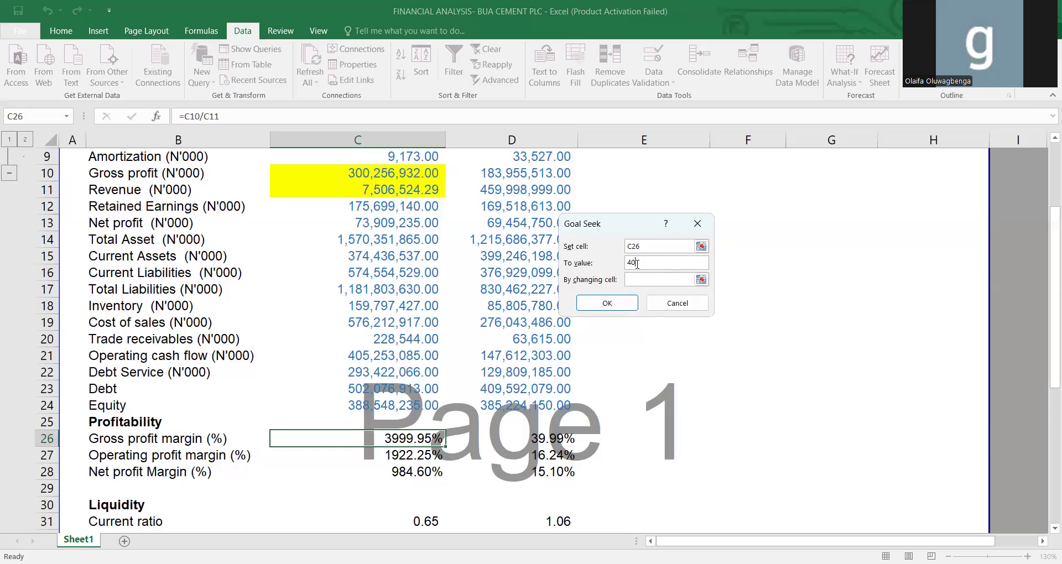
type("%")
left_click(637, 275)
left_click(395, 221)
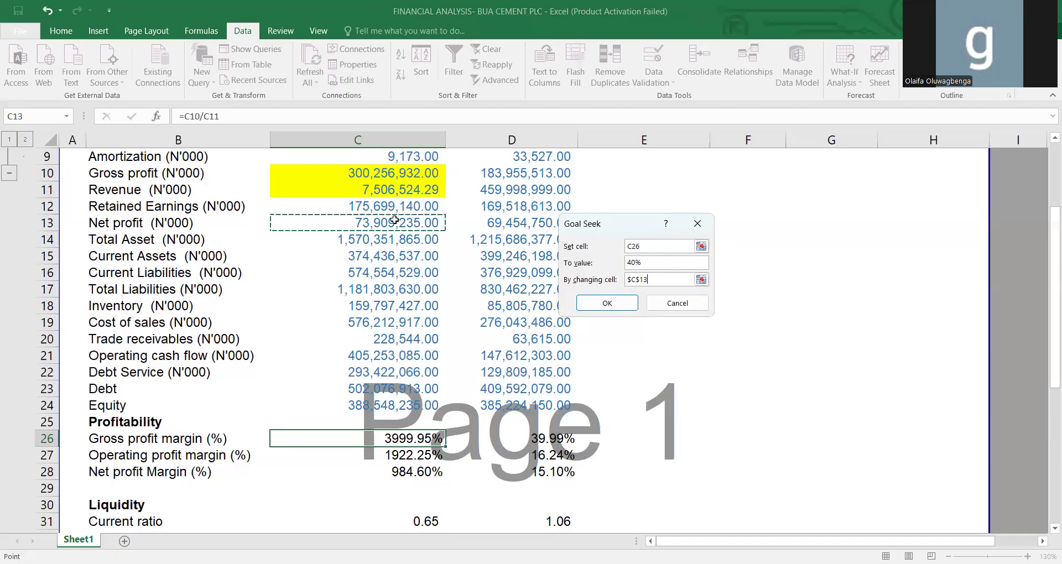
left_click(397, 190)
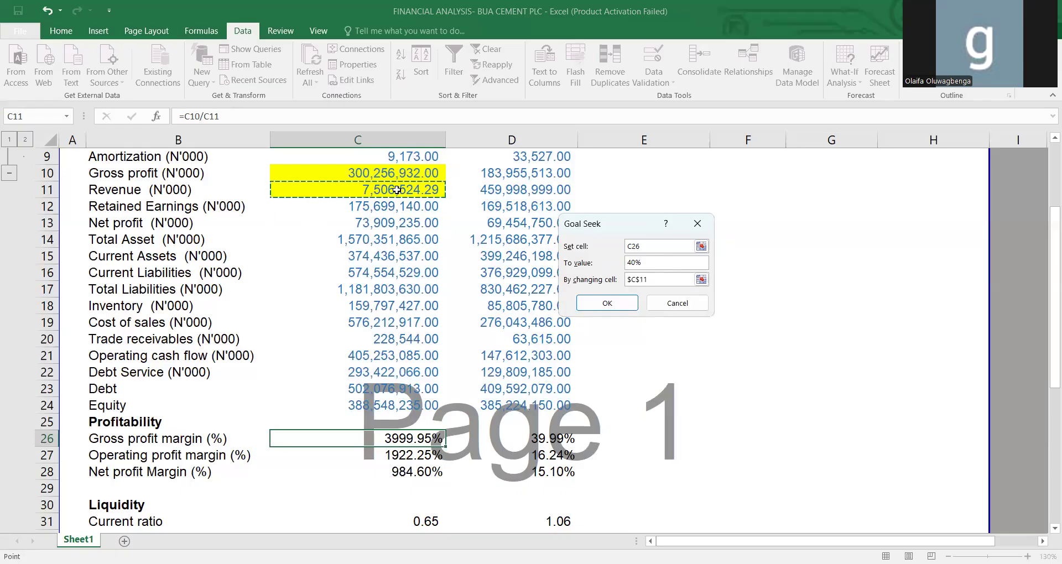
left_click(625, 301)
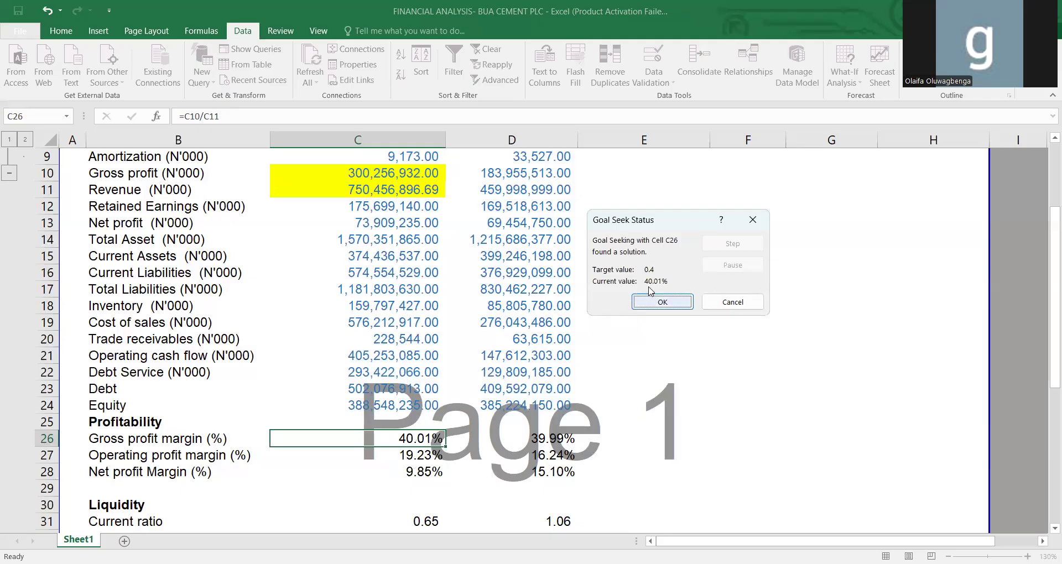
left_click(674, 301)
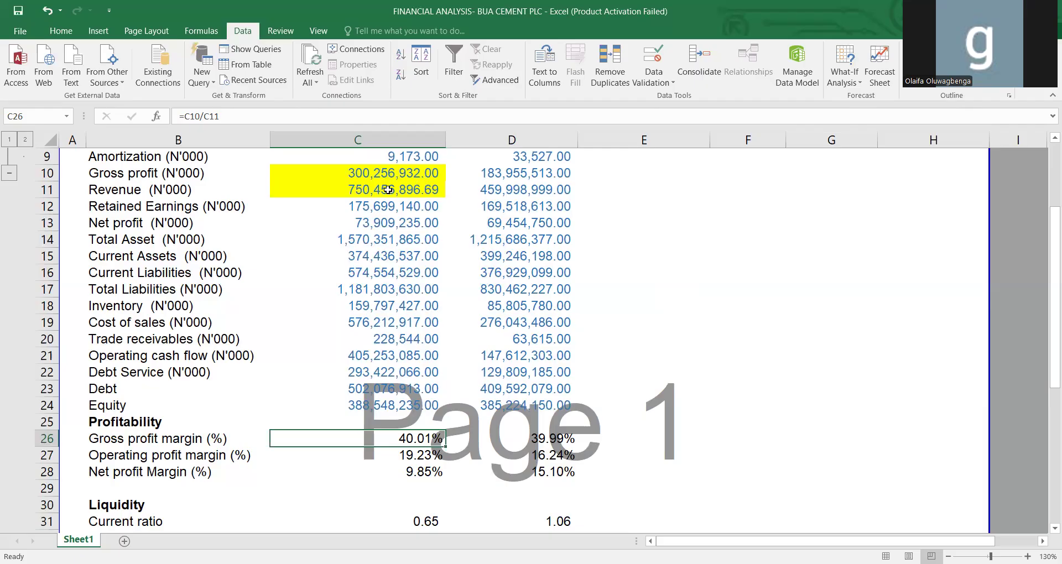
Undo both Goal Seek changes to the 2024 revenue.
key("ctrl+z")
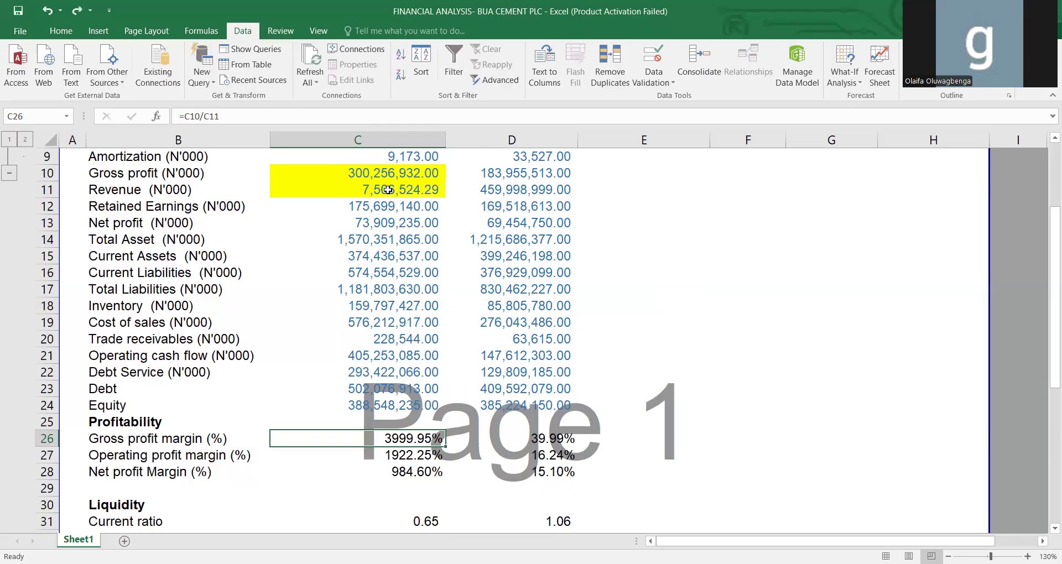
key("ctrl+z")
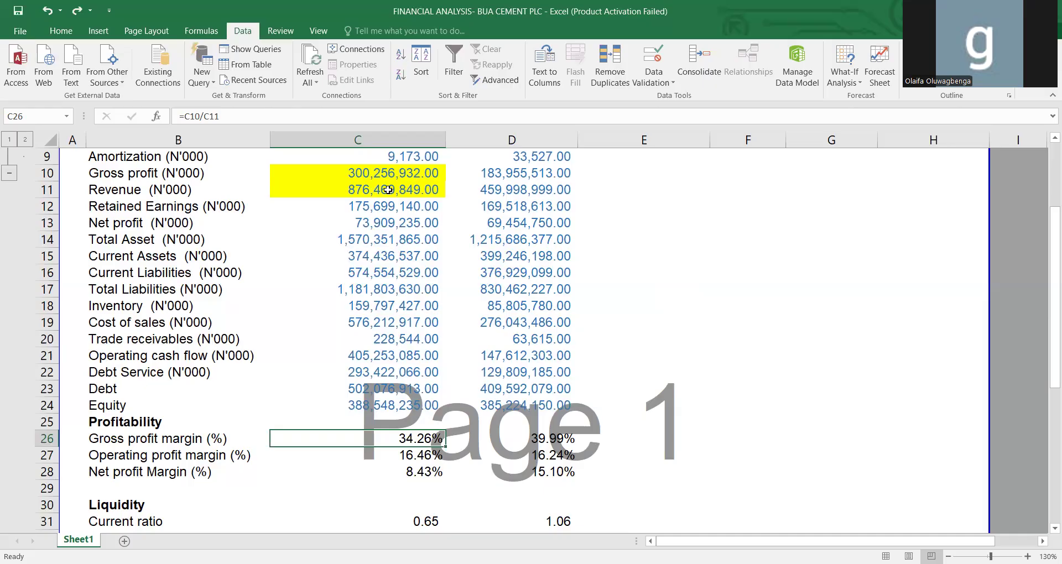
Run Goal Seek to set the 2024 gross profit margin in C26 to 40% by changing gross profit in C10, and select C10.
left_click(839, 81)
left_click(853, 115)
left_click(681, 261)
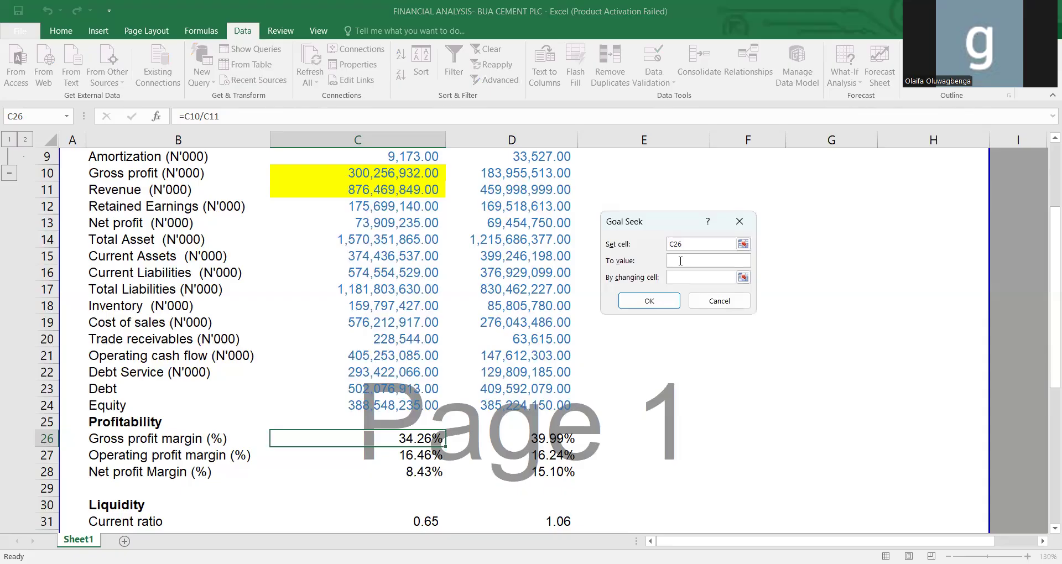
type("40%")
left_click(683, 277)
left_click(382, 171)
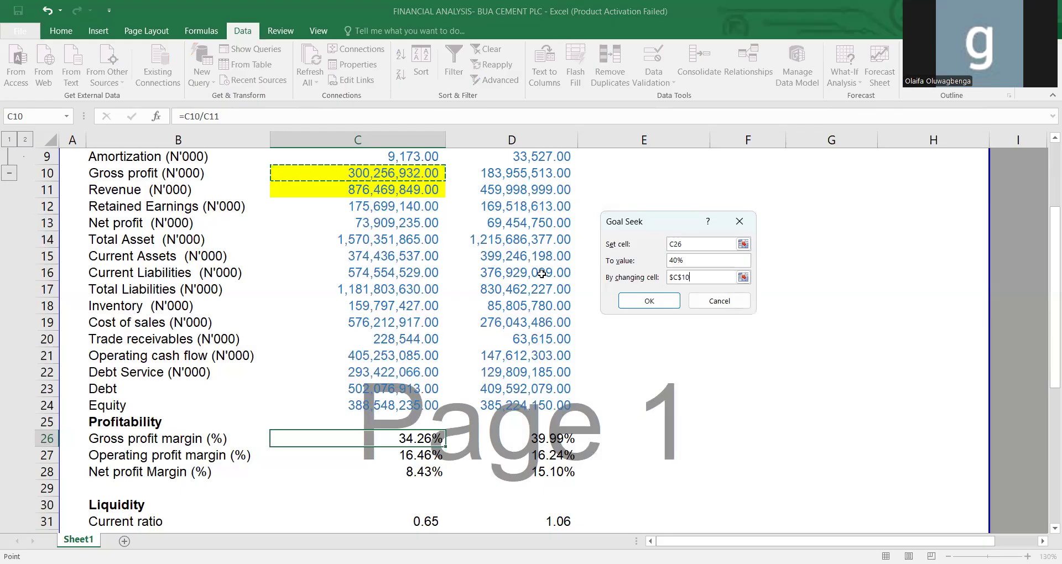
left_click(640, 300)
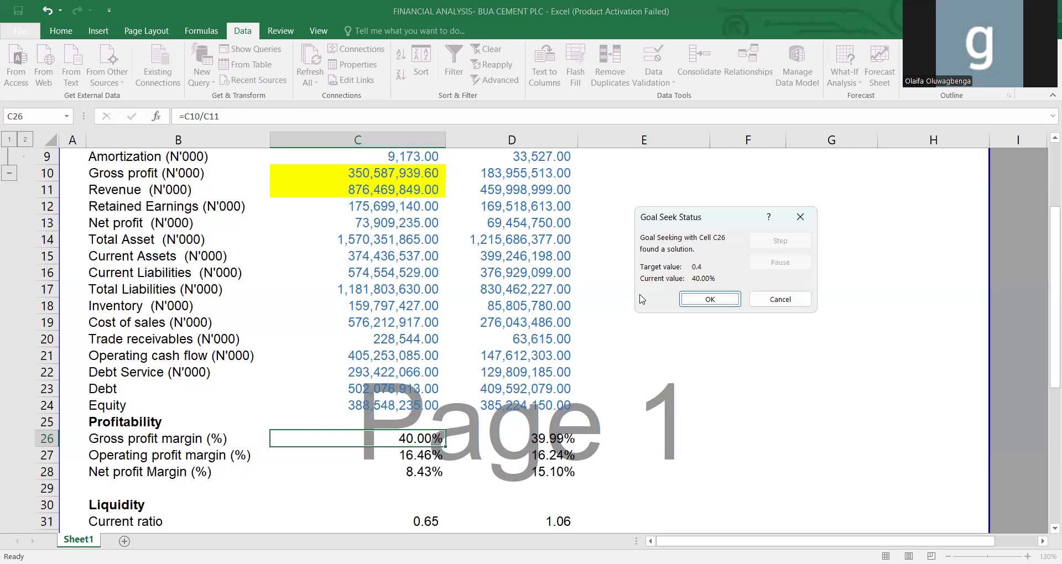
left_click(708, 299)
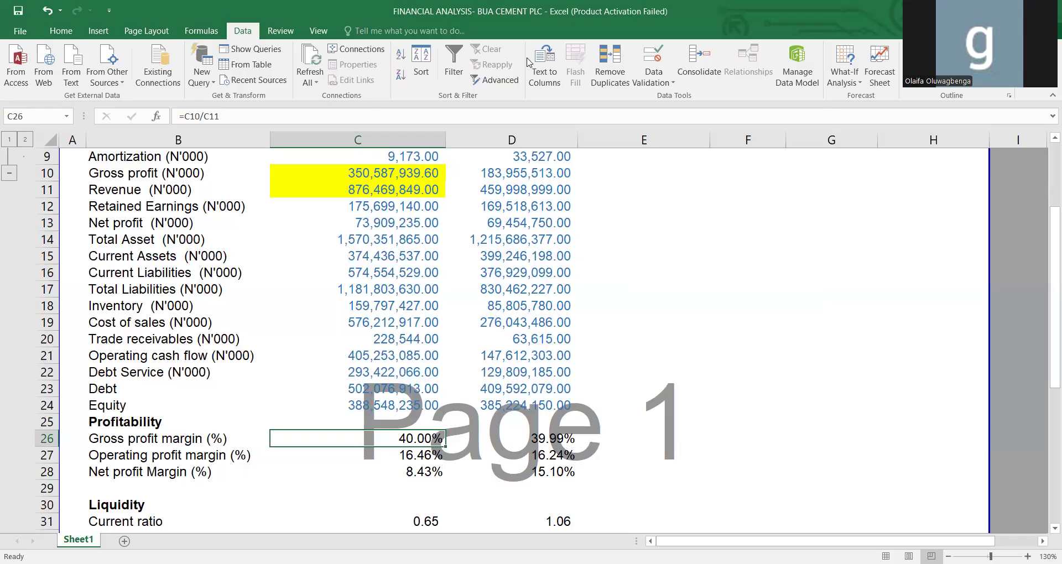
left_click(386, 180)
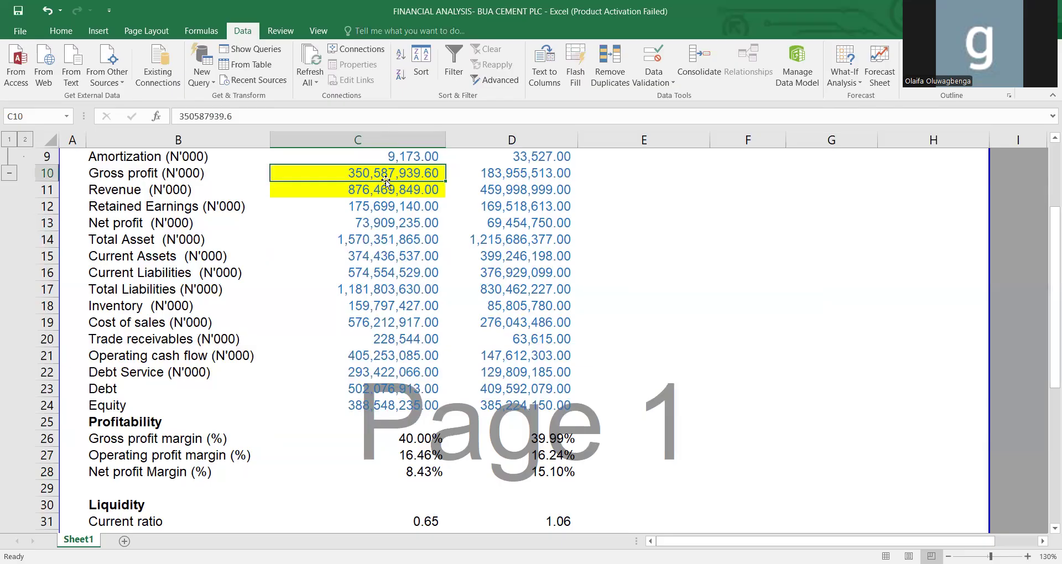